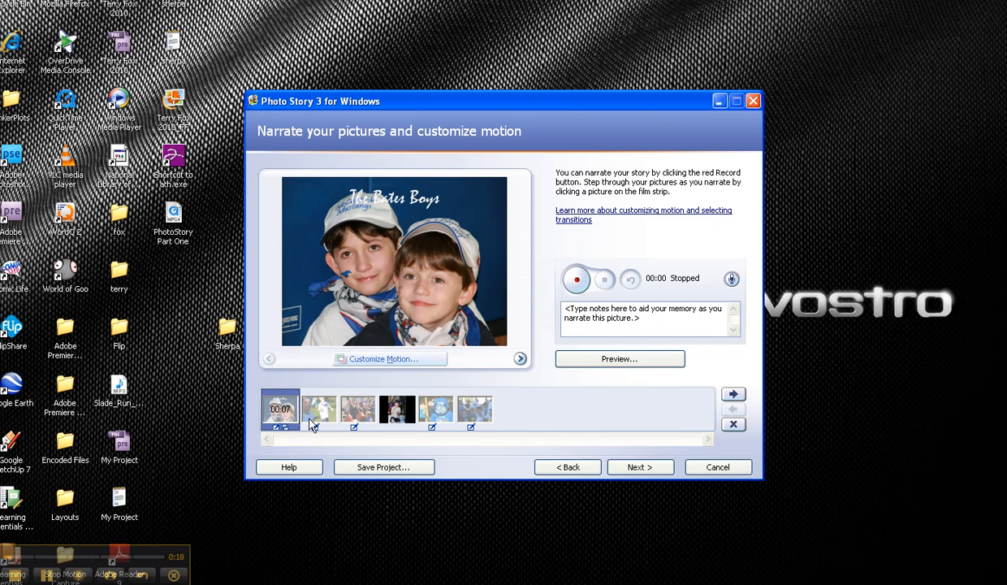
Record about 10 seconds of narration for the first picture and about 4 seconds for the second picture.
left_click(577, 281)
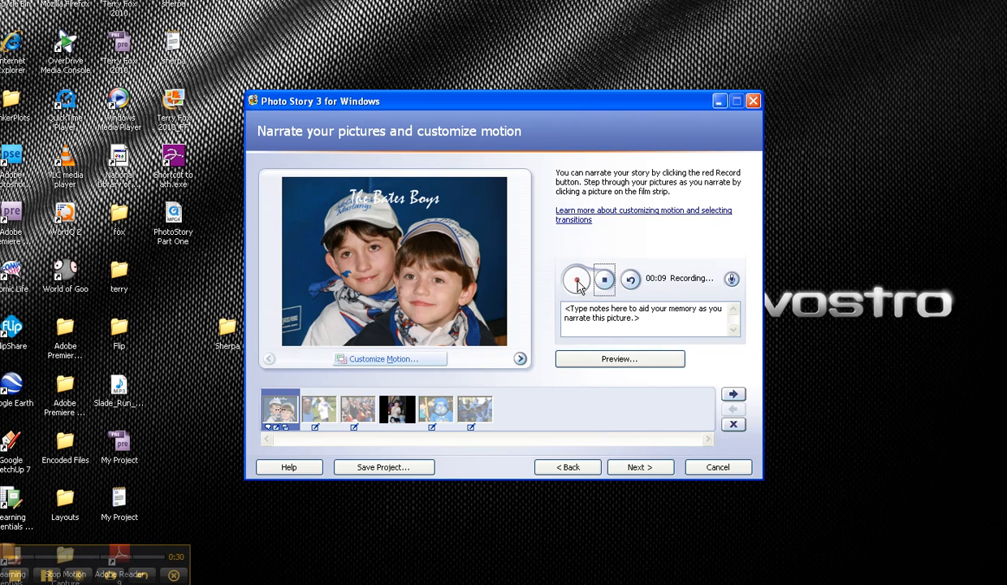
left_click(604, 279)
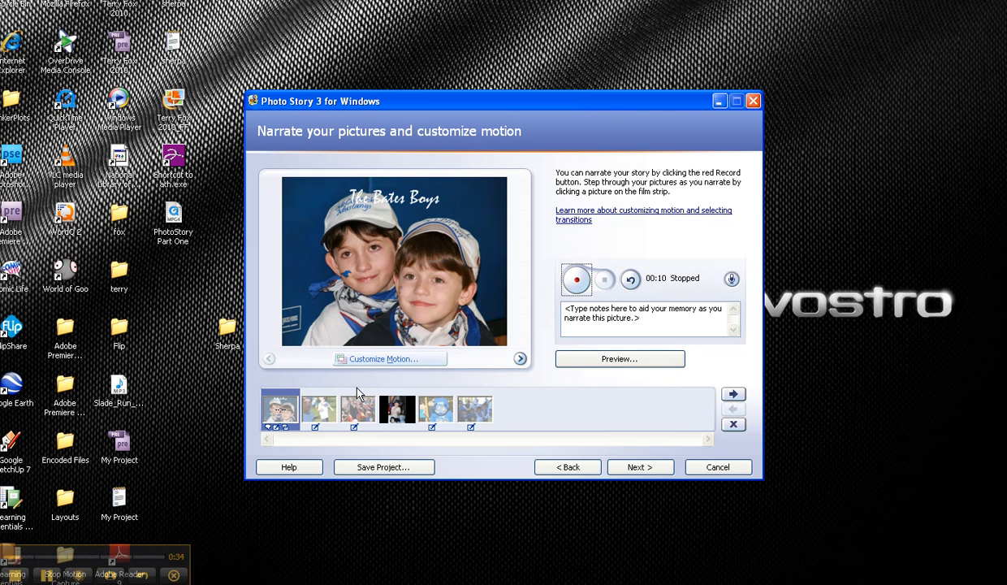
left_click(309, 406)
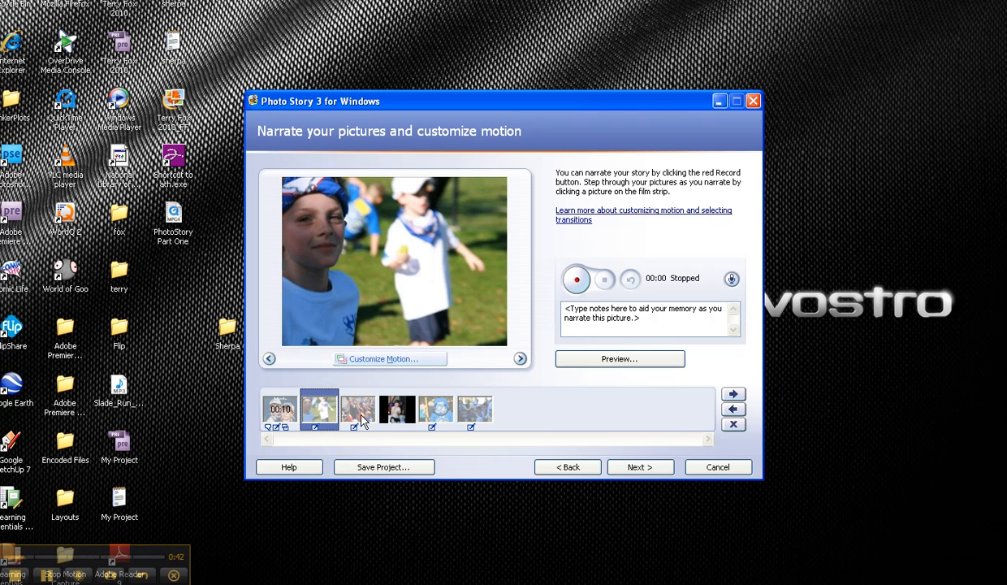
left_click(576, 280)
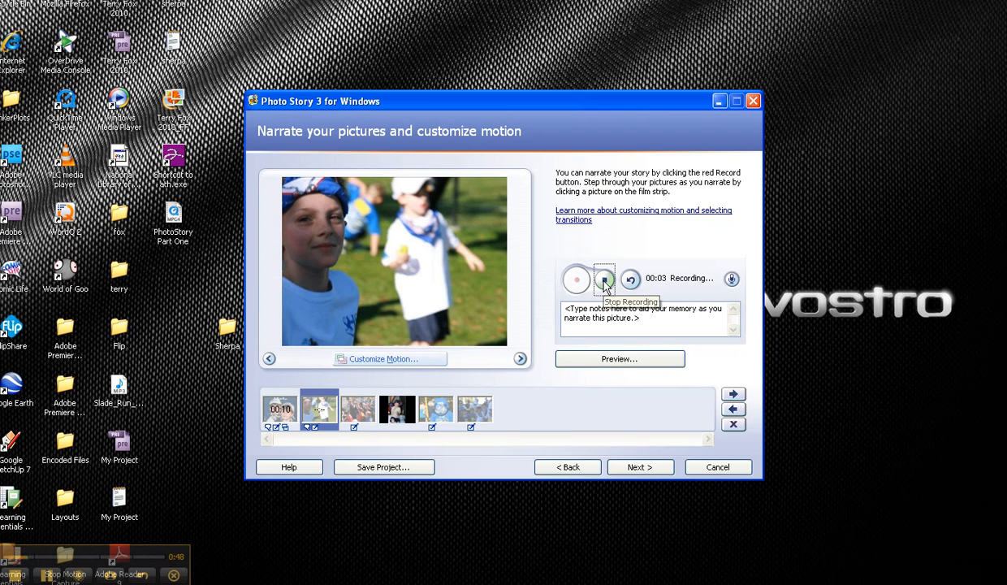
left_click(605, 280)
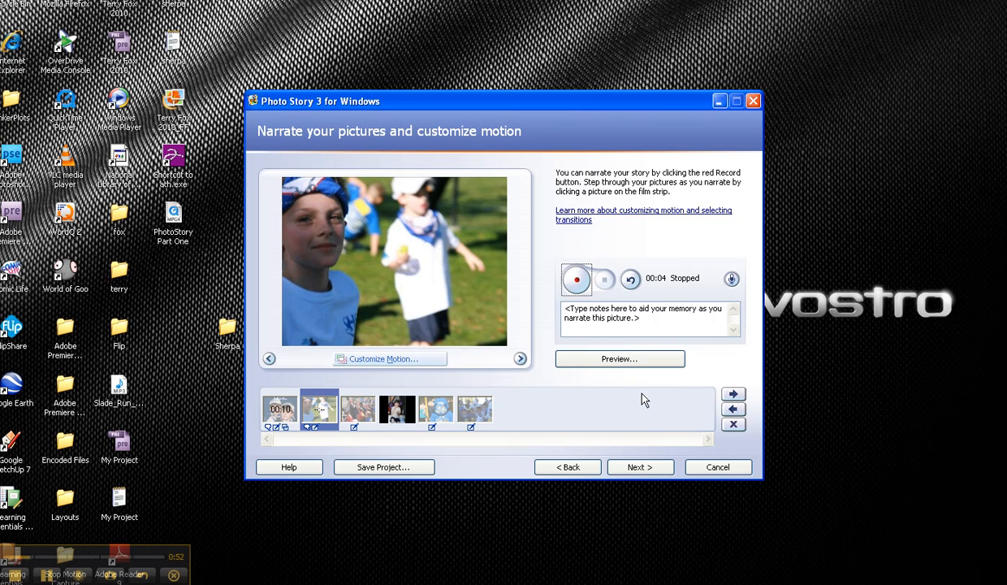
Preview the narrated story from the beginning, pause it on the first picture and close the preview.
left_click(623, 365)
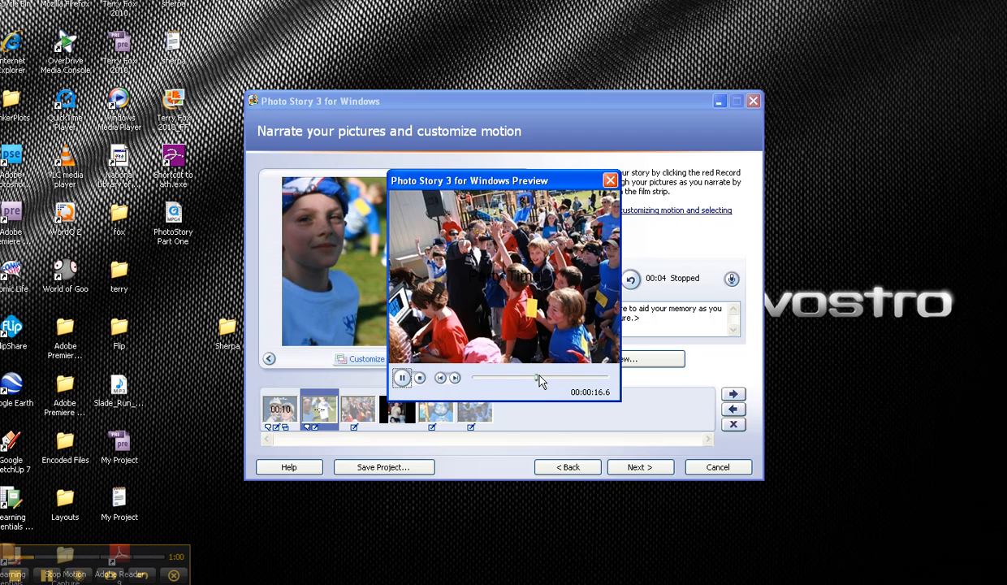
left_click_drag(538, 381, 473, 382)
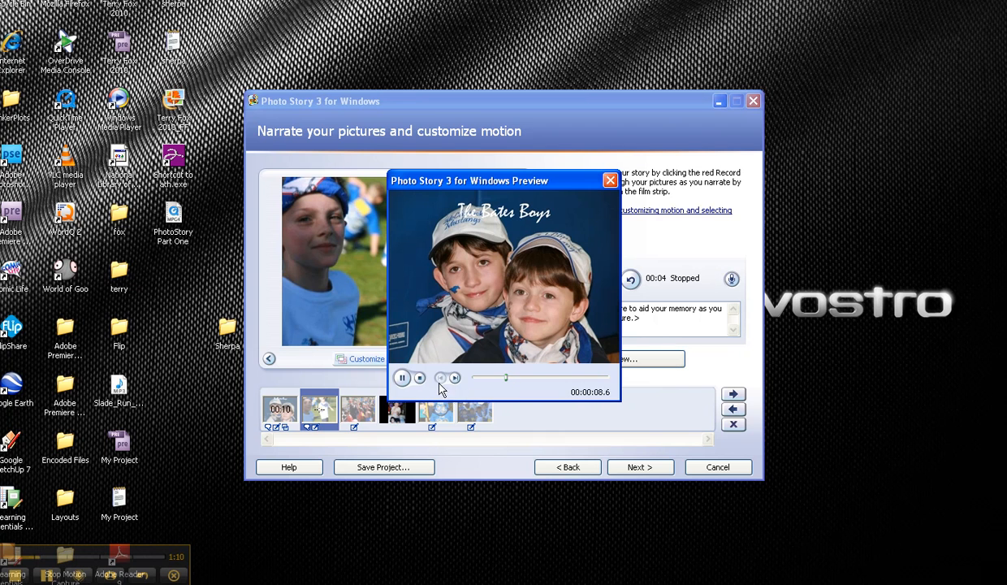
left_click(401, 377)
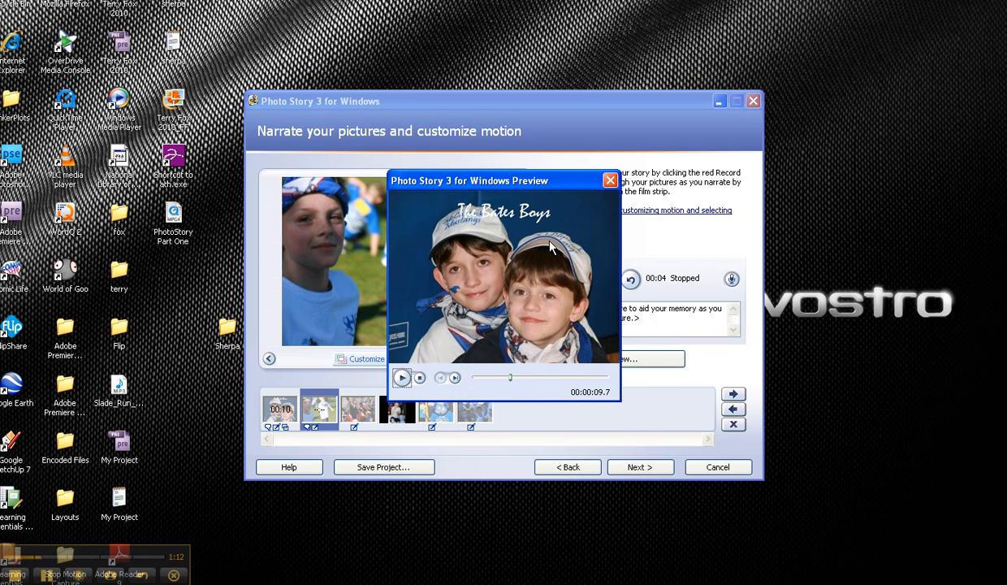
left_click(610, 180)
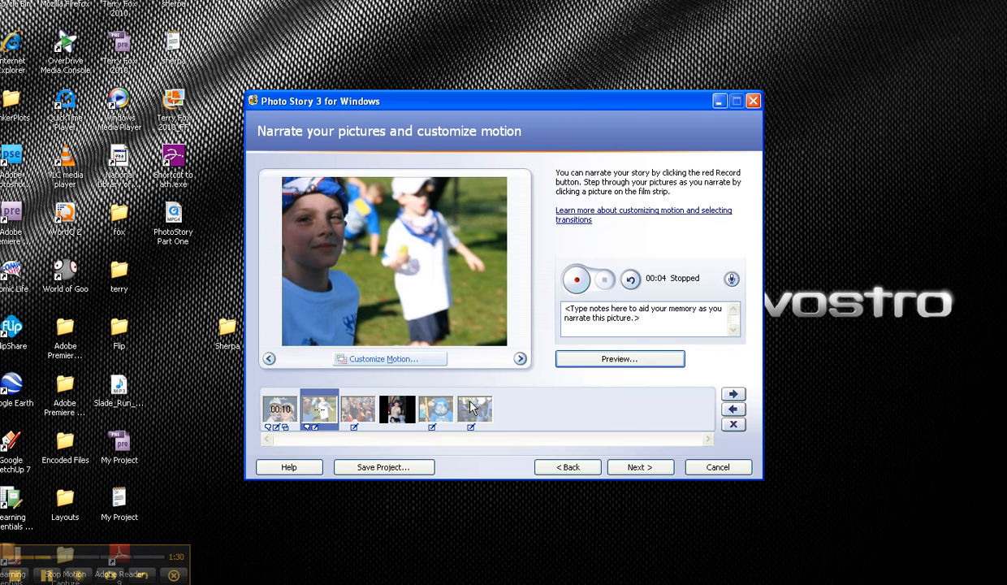
Continue to the background music page and look at the Create Music options without creating any music.
left_click(640, 468)
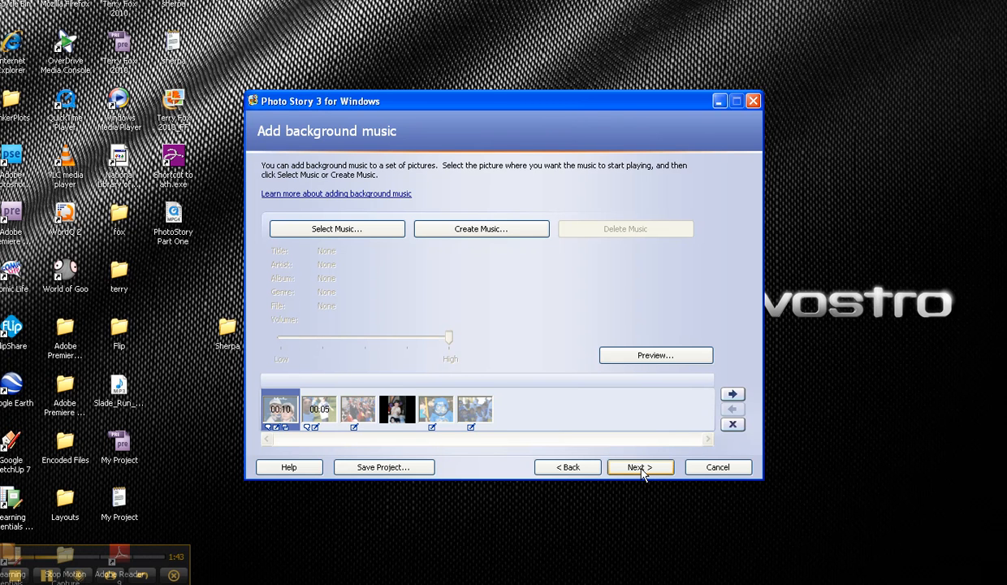
left_click(475, 230)
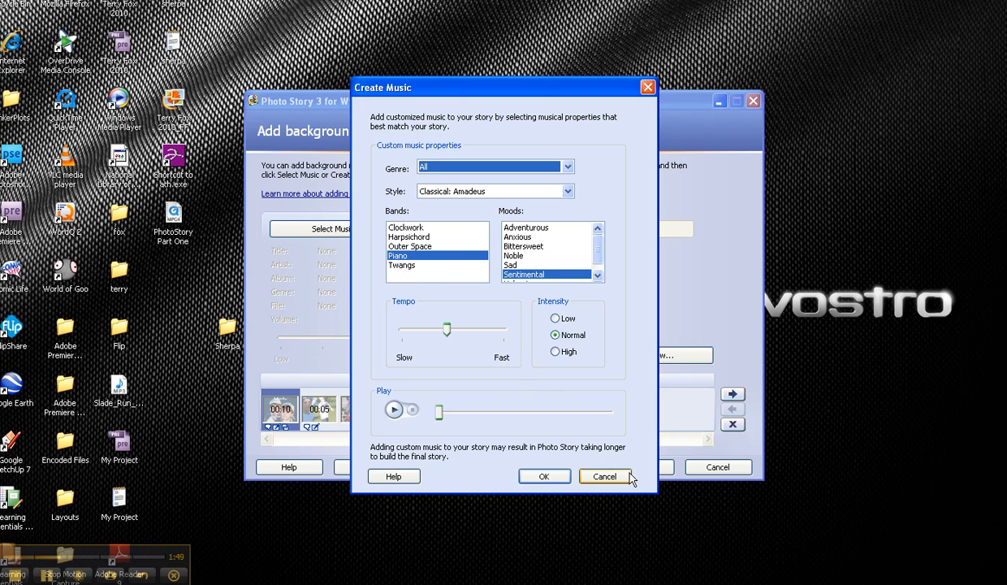
left_click(605, 477)
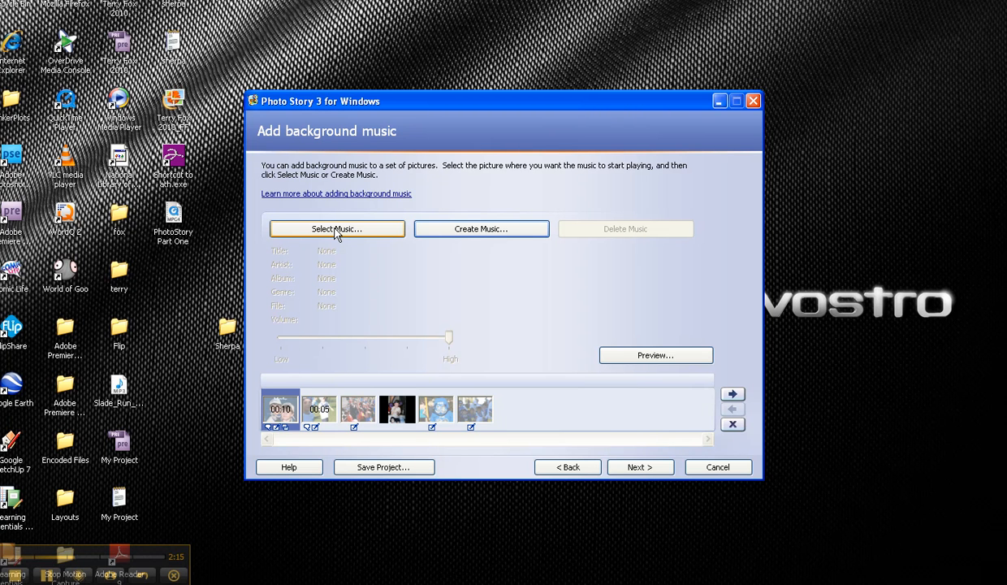
Switch to Mozilla Firefox and go to freeplaymusic.com.
key("super")
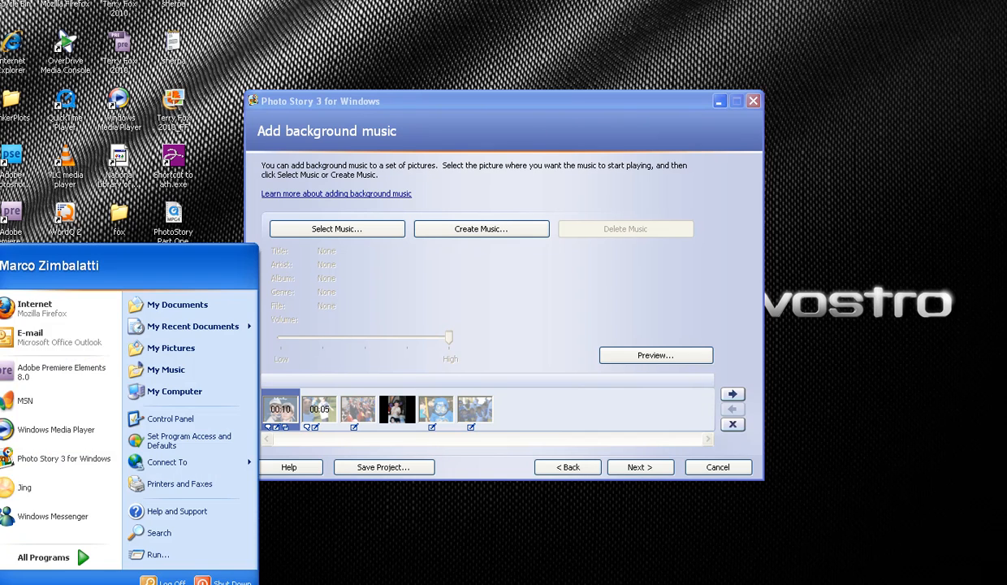
left_click(28, 310)
left_click(338, 25)
type("f")
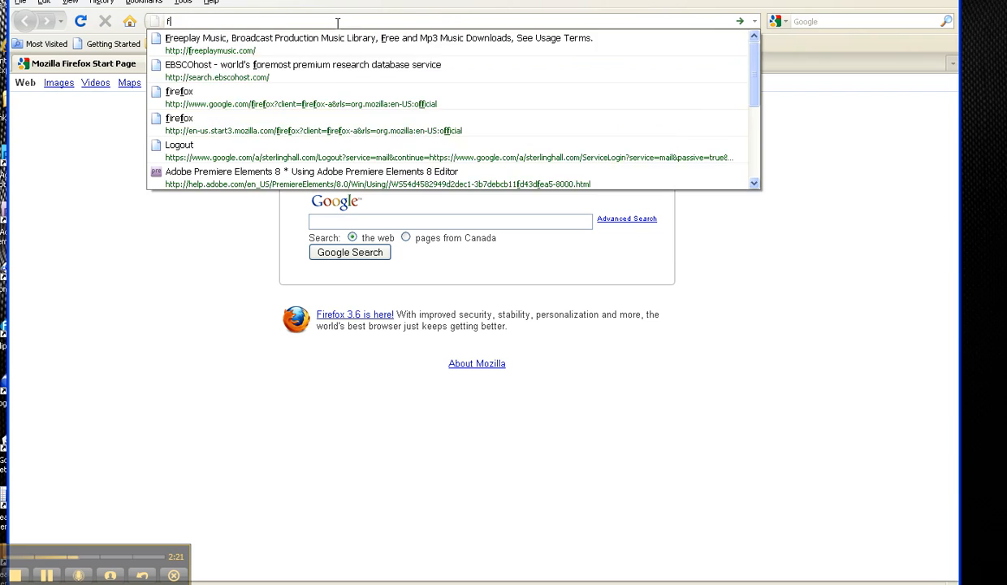
type("reeplaymusic.com")
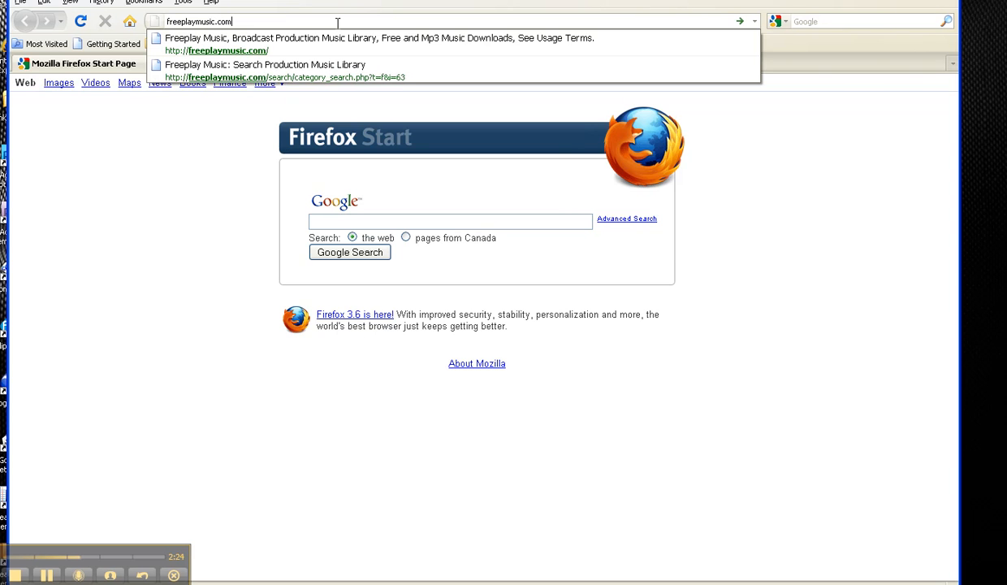
key("Return")
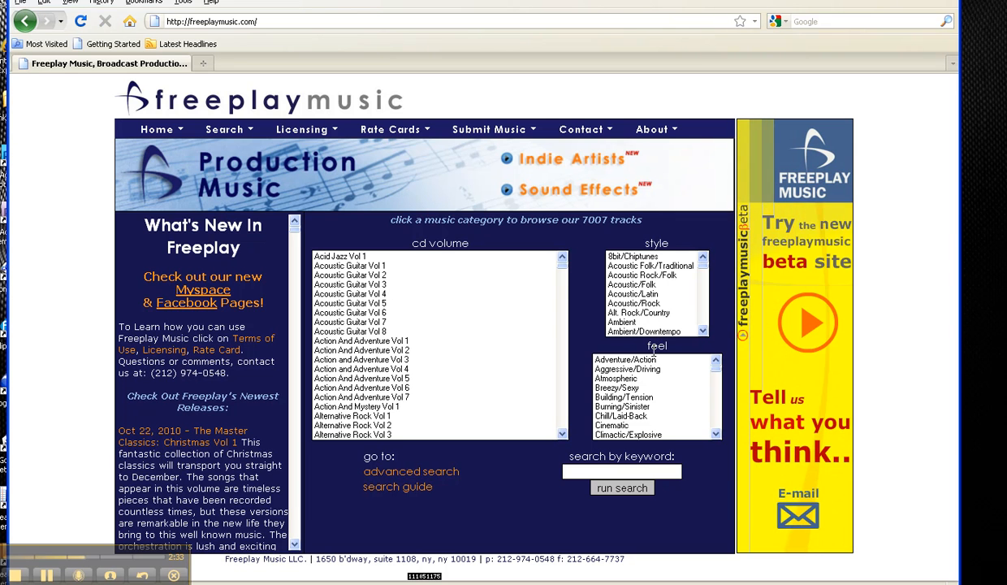
Browse the production music tracks by the feel category Dramatic.
left_click(715, 434)
left_click(716, 434)
left_click(716, 434)
left_click(716, 434)
left_click(715, 435)
left_click(716, 435)
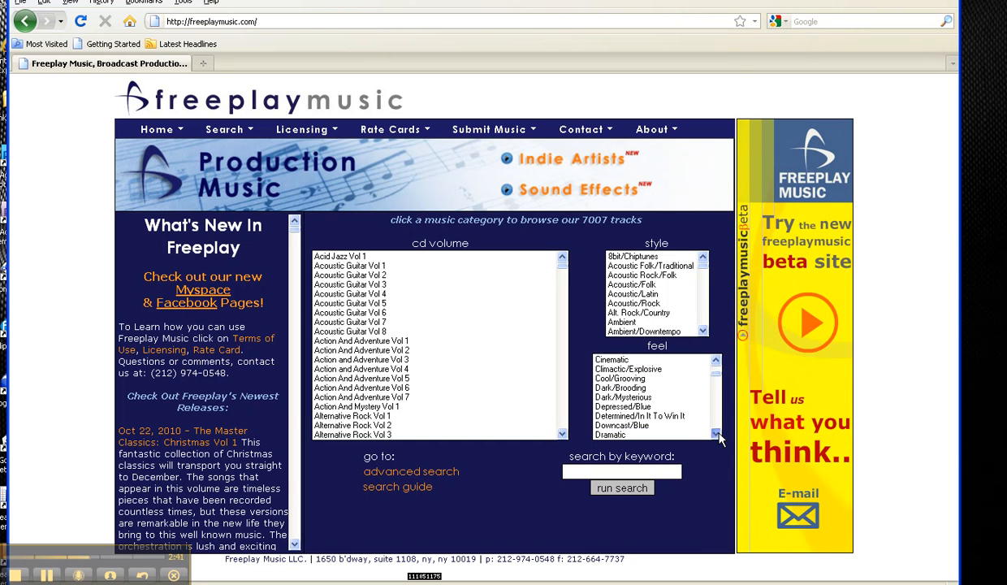
left_click(716, 435)
left_click(715, 434)
left_click(715, 434)
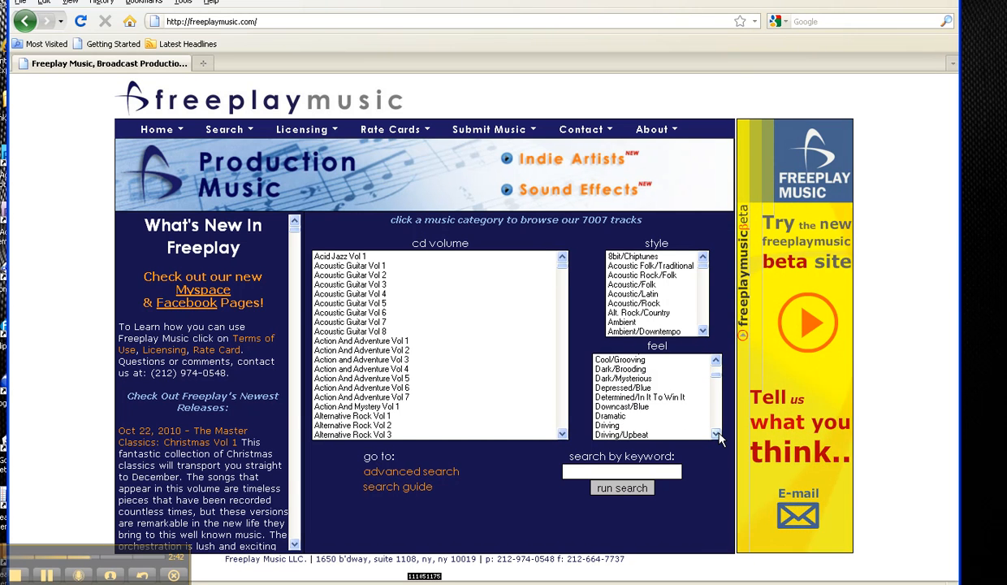
left_click(617, 417)
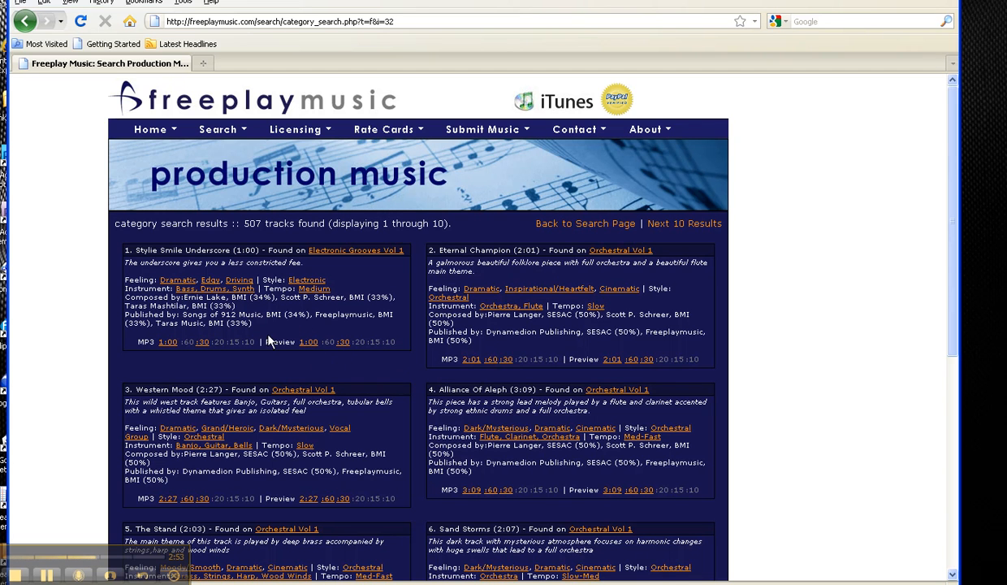
Download the 30-second MP3 of Stylie Smile Underscore, saving it as a file, and close the download list.
left_click(204, 343)
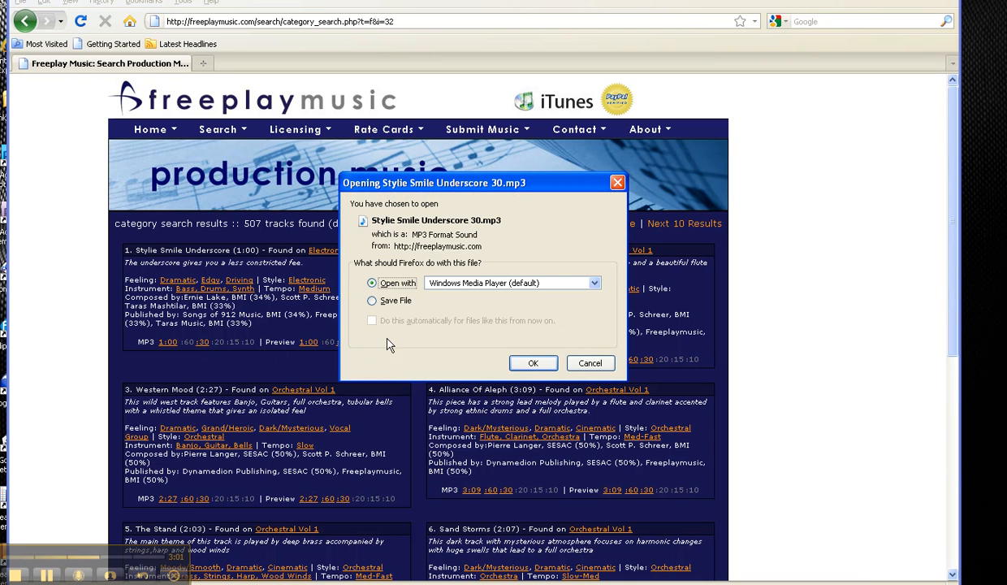
left_click(371, 301)
left_click(535, 364)
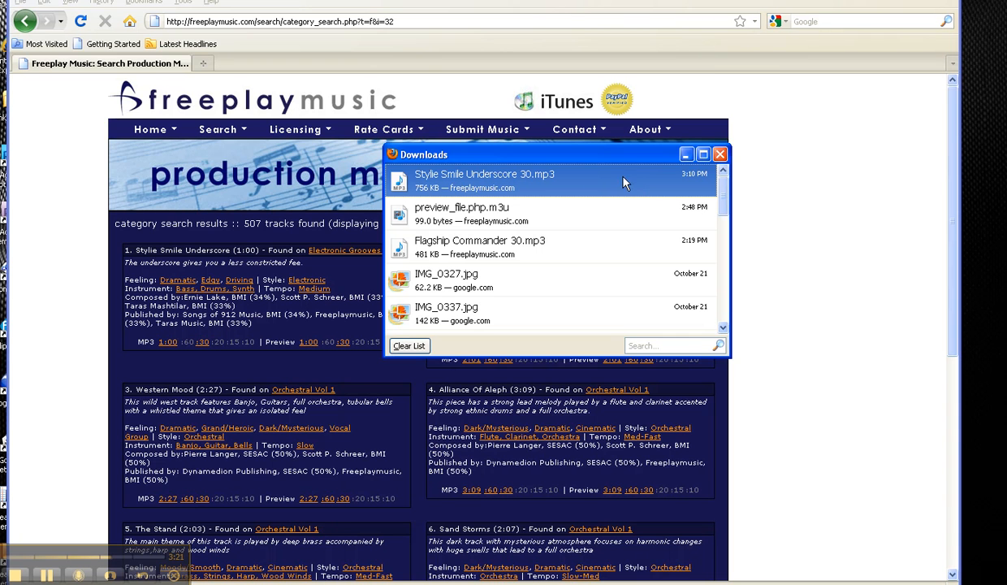
left_click(720, 155)
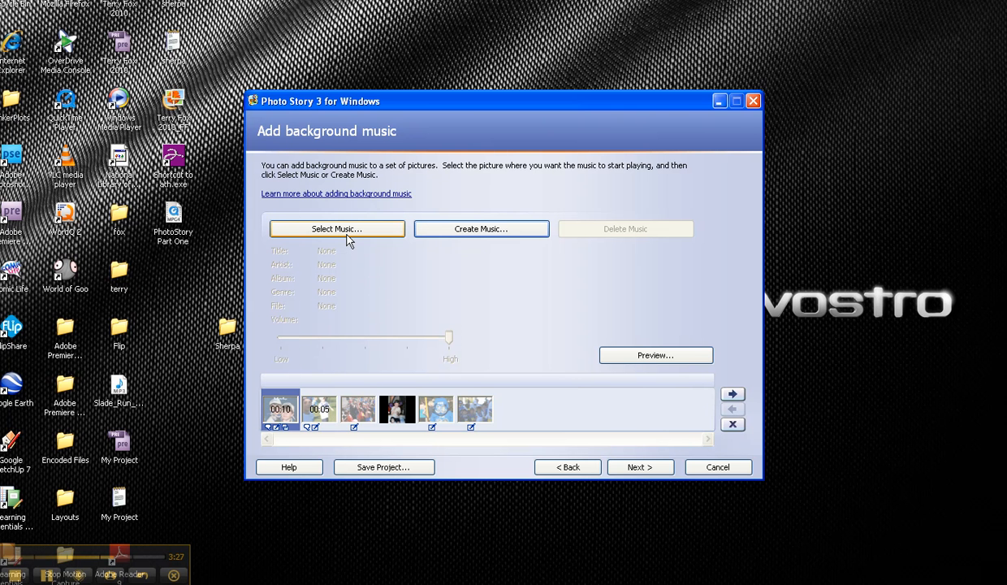
Back in Photo Story 3, add Stylie Smile Underscore 30 from the Downloads folder as background music starting at the first picture.
left_click(348, 236)
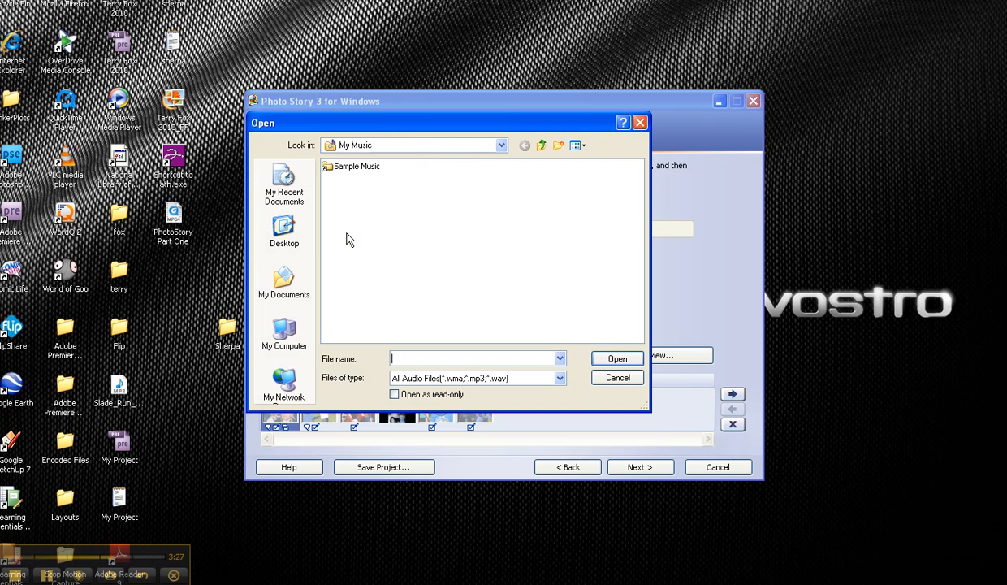
left_click(284, 283)
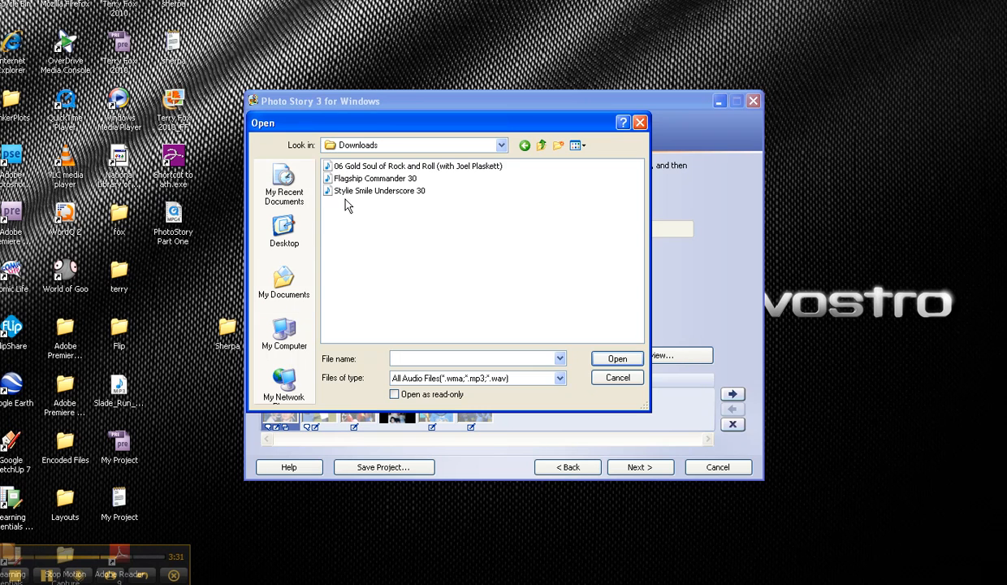
double_click(354, 196)
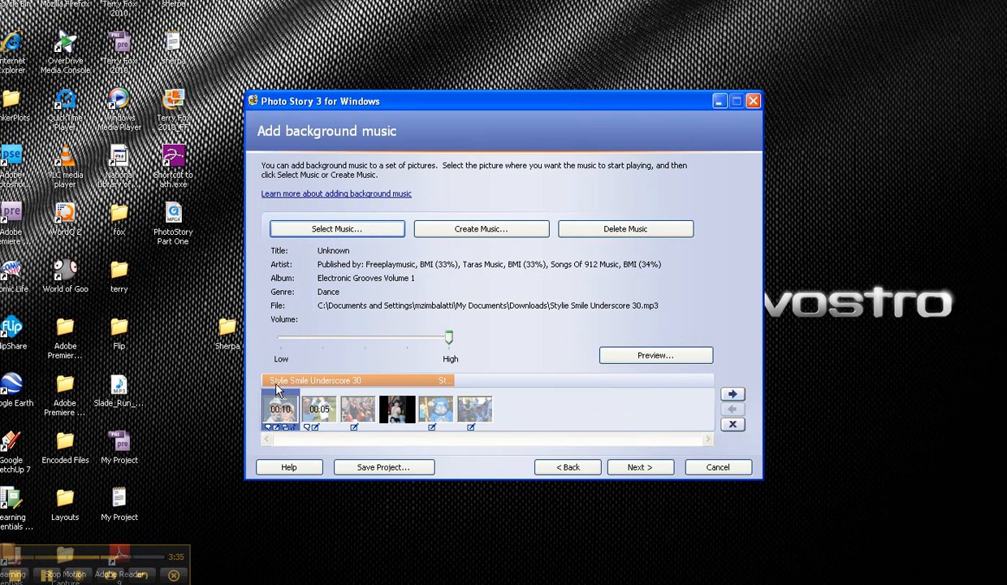
Lower the background music volume to slightly above Low, checking it against the narration in a story preview.
left_click(450, 342)
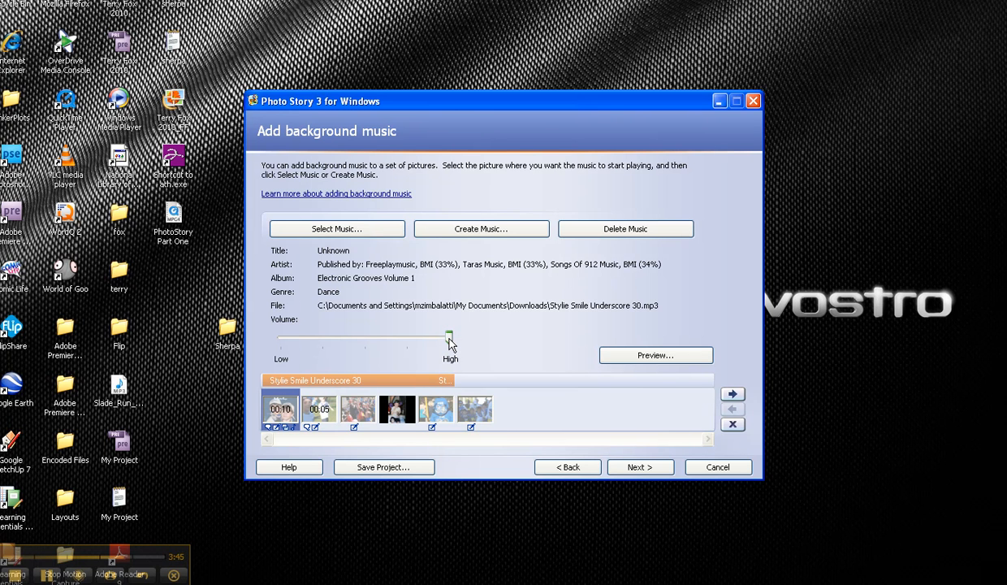
left_click_drag(450, 341, 290, 342)
left_click(626, 360)
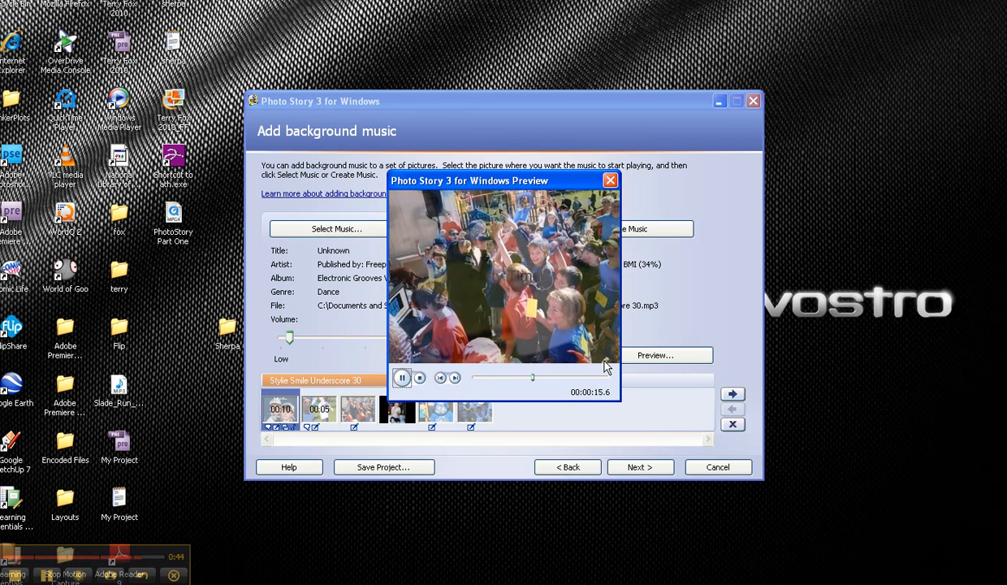
left_click(402, 377)
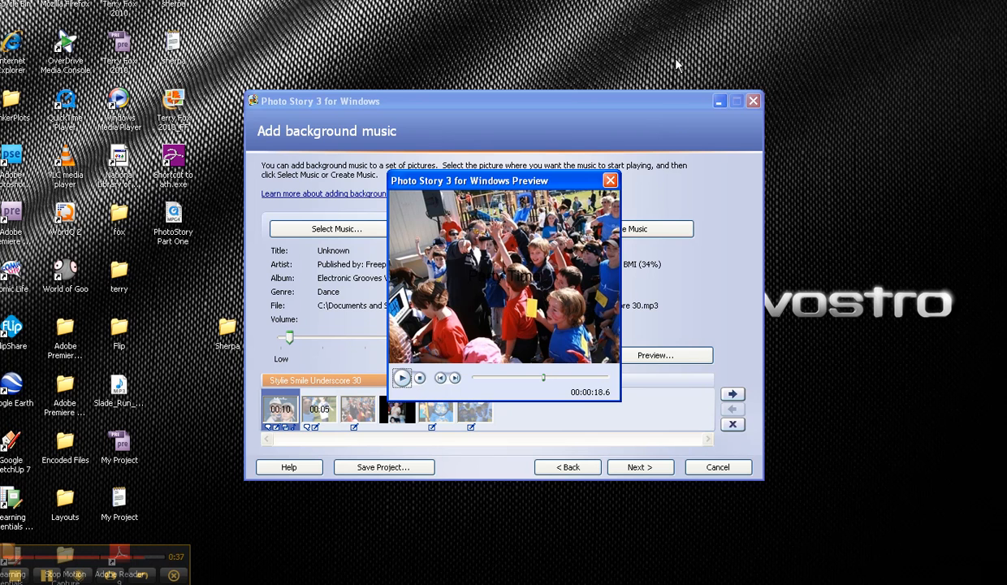
left_click(610, 180)
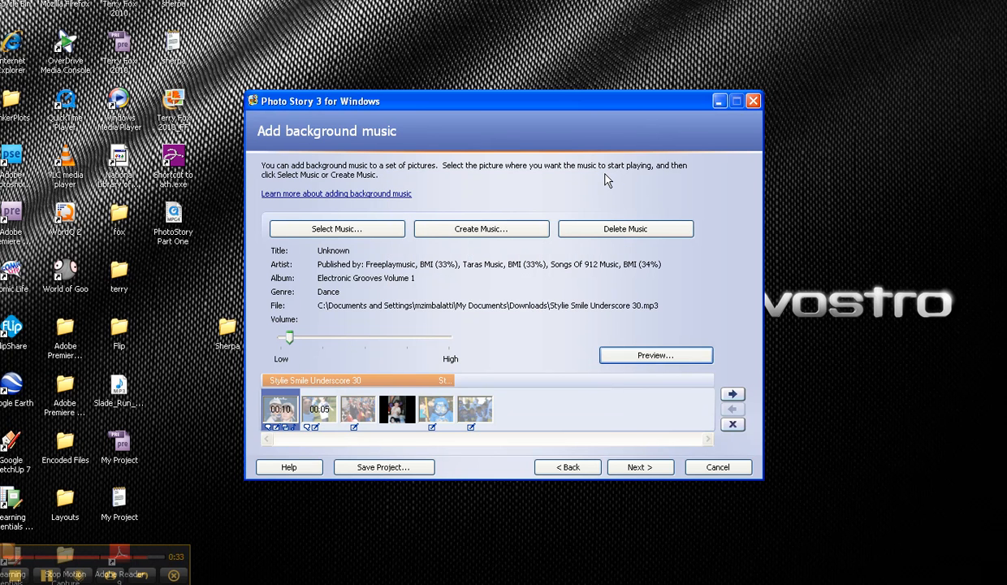
left_click_drag(292, 342, 298, 341)
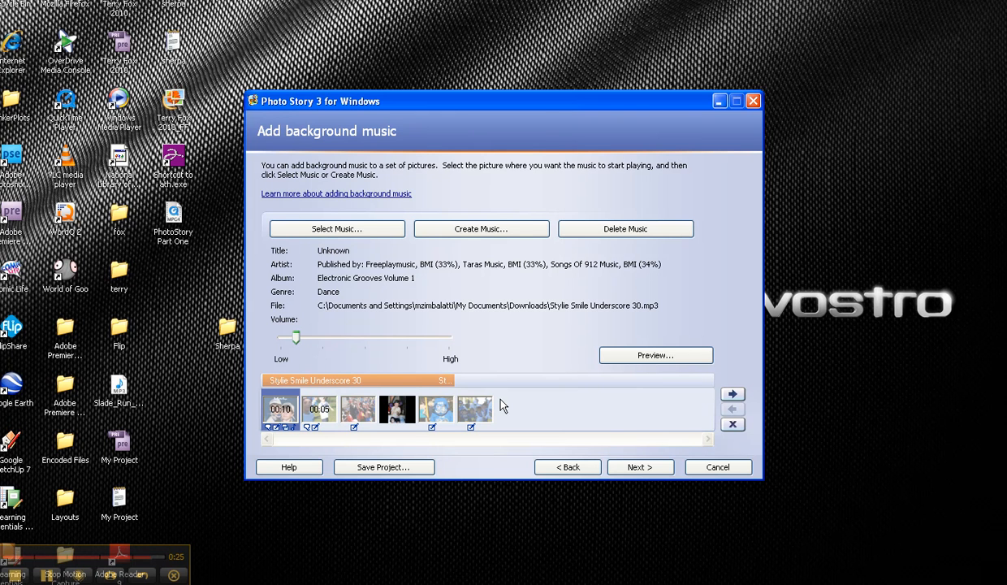
Save the project over the existing MrZ file in the Sample Photo Story folder and continue to the Save your story page.
left_click(394, 468)
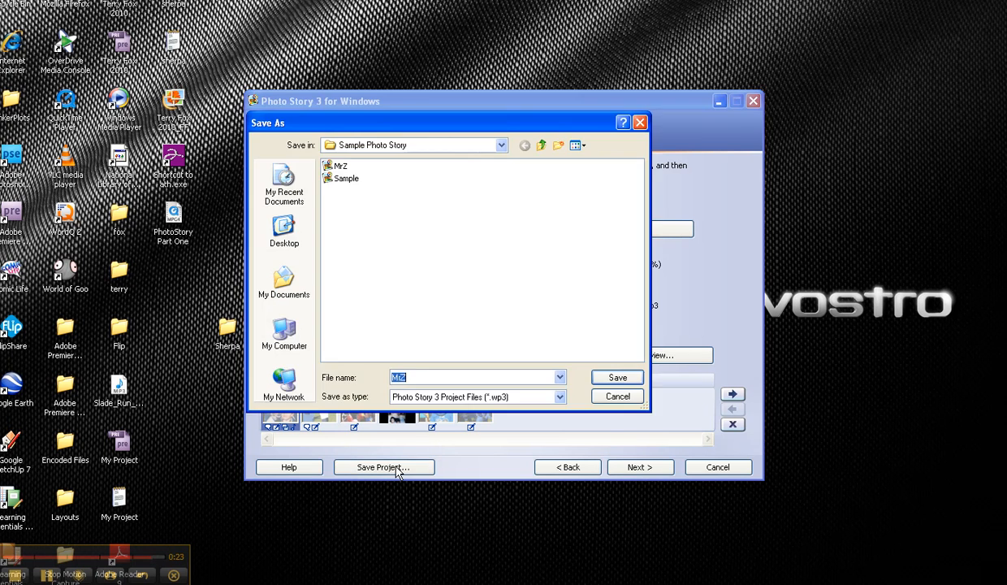
left_click(338, 166)
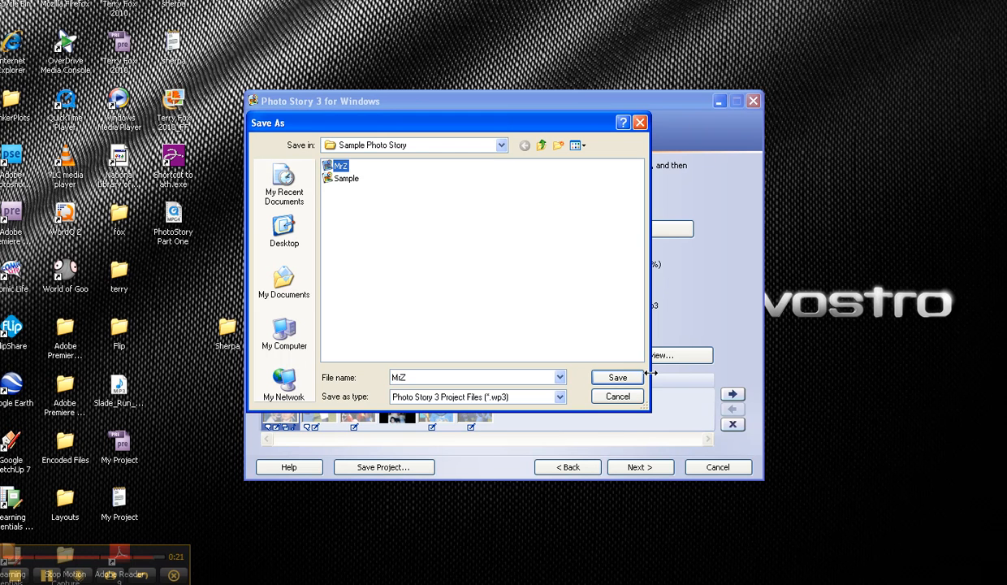
left_click(611, 377)
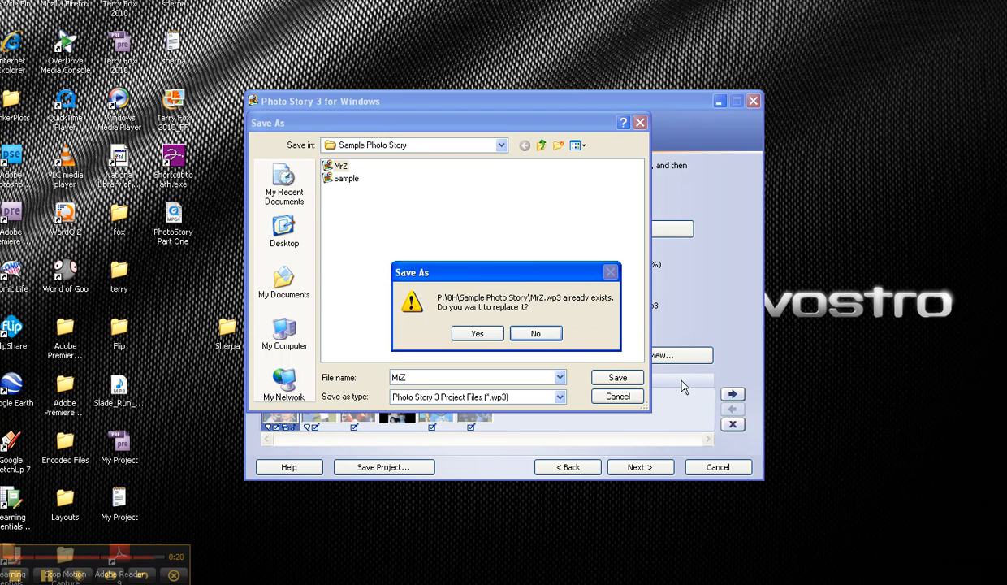
left_click(477, 334)
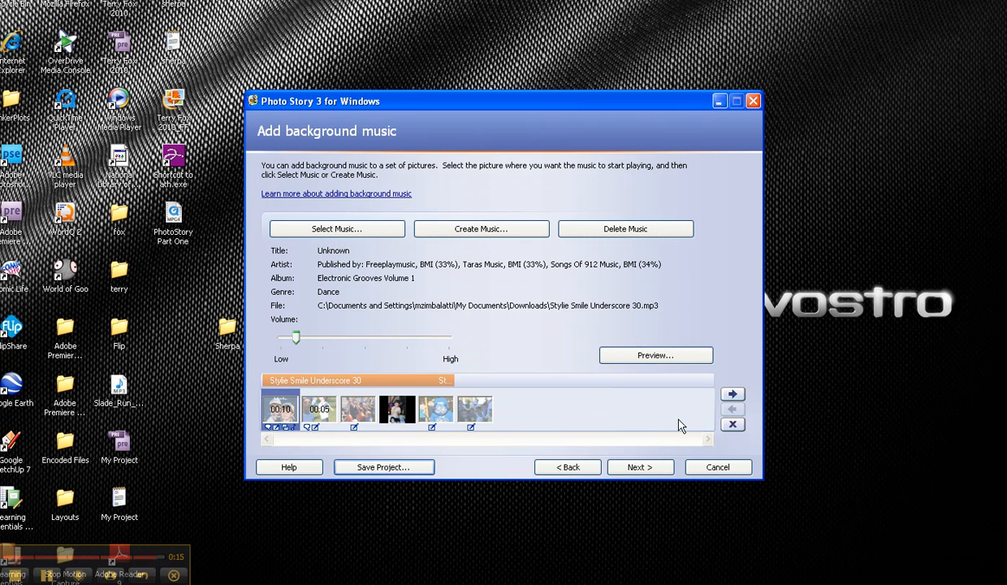
left_click(641, 467)
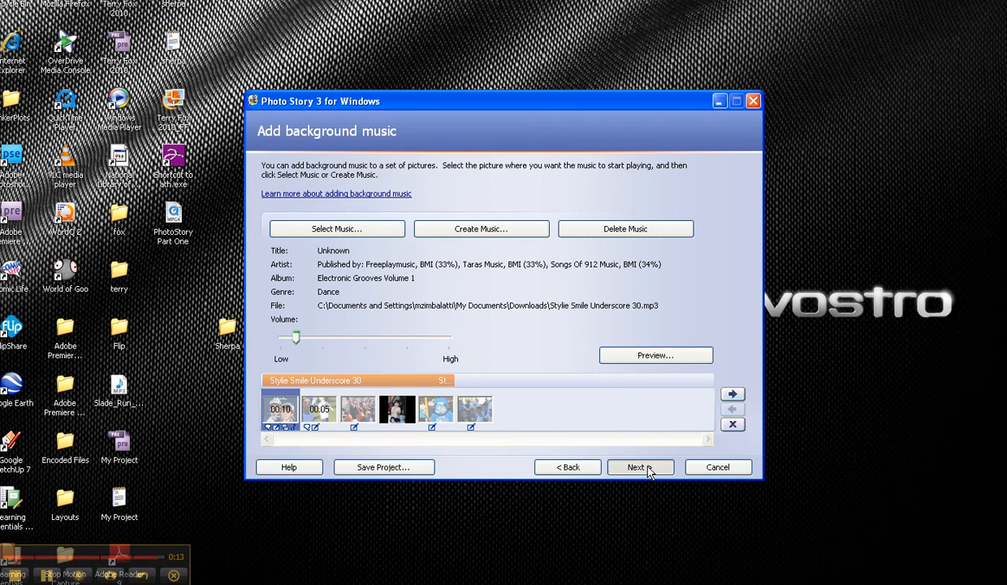
left_click(44, 578)
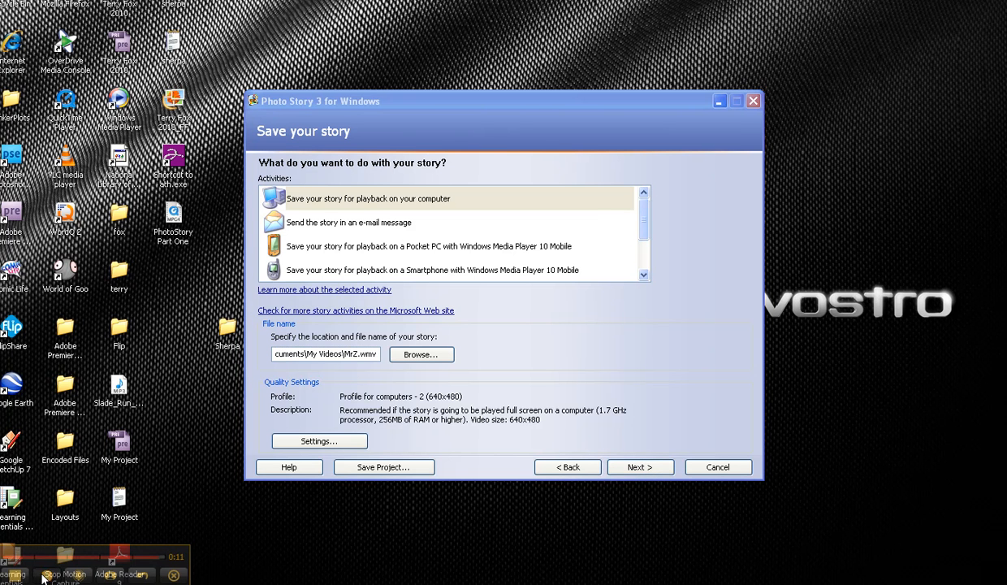